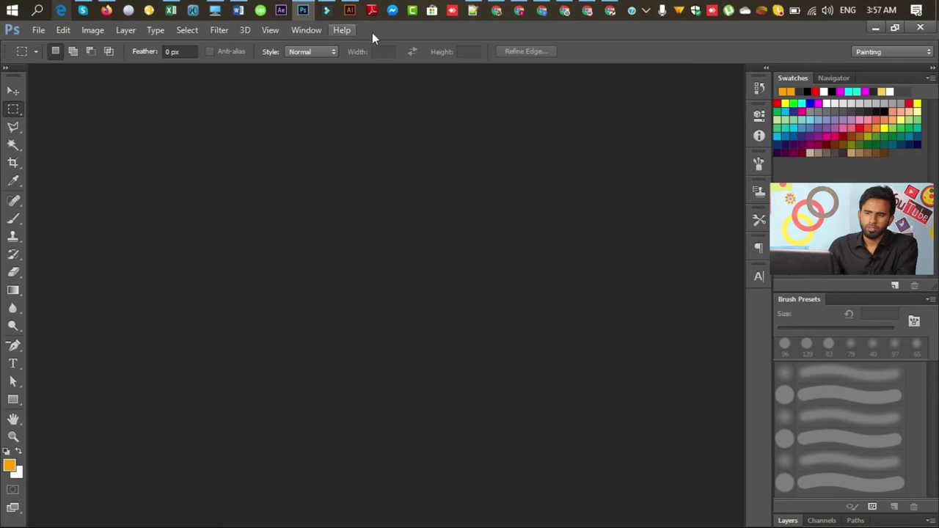
- Float the Tools panel out of its dock, then bring up the File menu
click(401, 32)
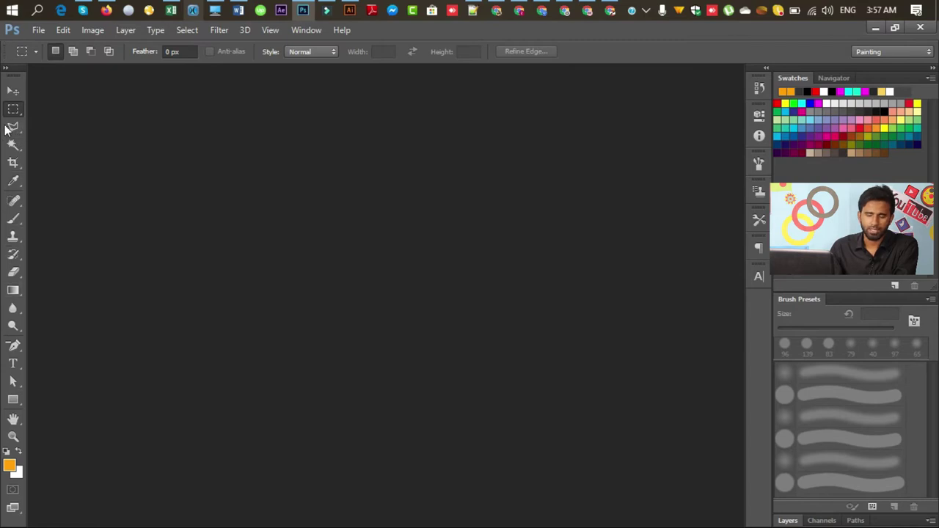
mouse_move(14, 76)
mouse_down()
mouse_move(547, 92)
mouse_move(13, 87)
mouse_up()
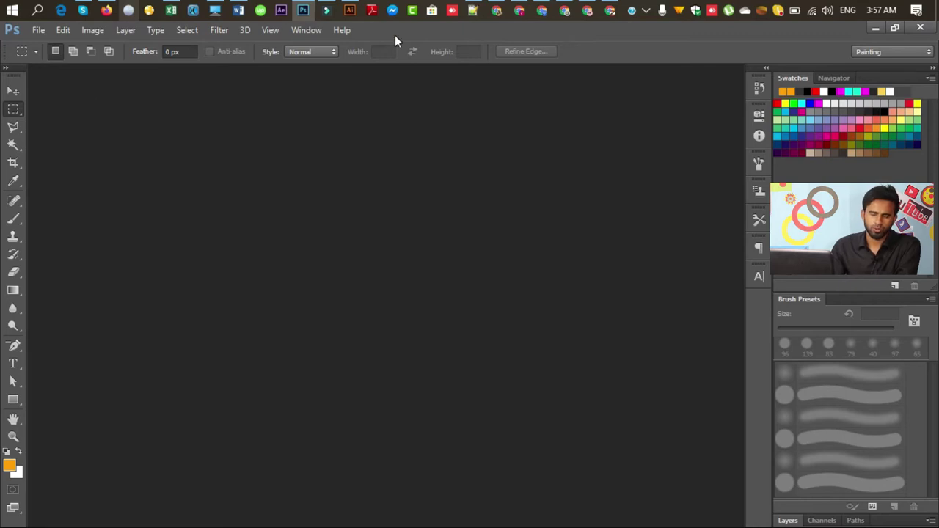
click(38, 31)
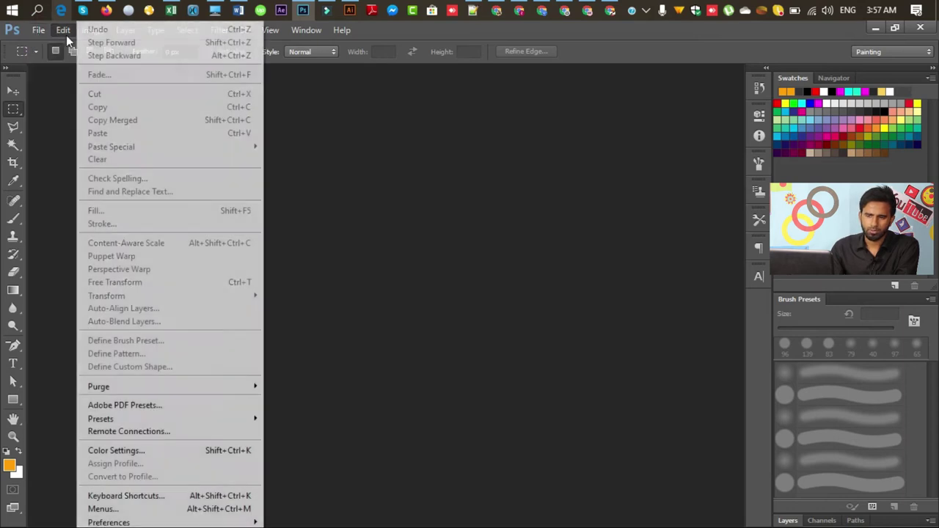
- Toggle the Tools panel between one-column and two-column layouts
click(19, 79)
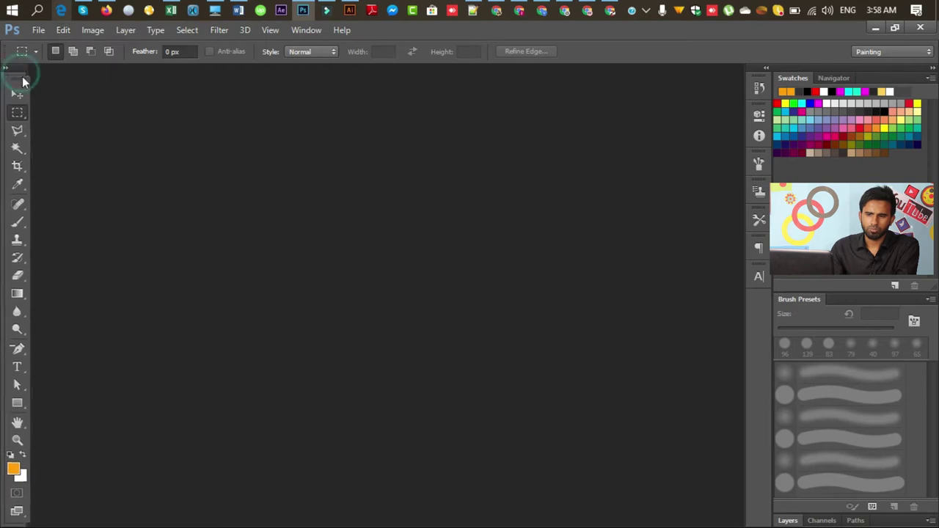
click(22, 78)
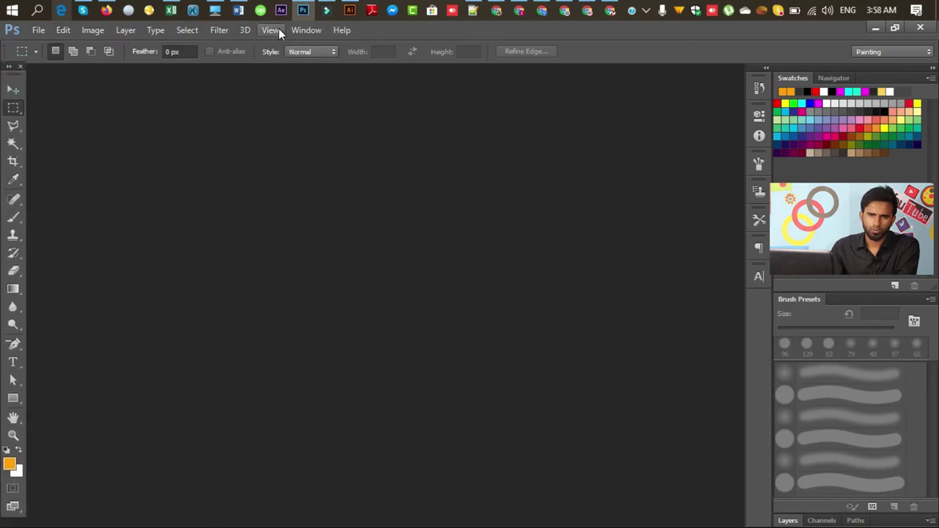
click(15, 72)
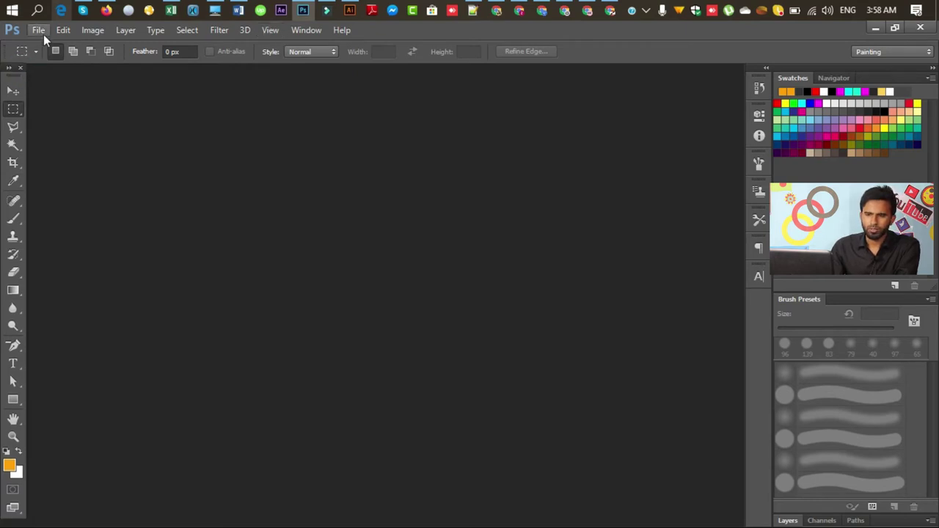
- Browse the File, Edit, Select, Layer and Help menus in turn
click(40, 32)
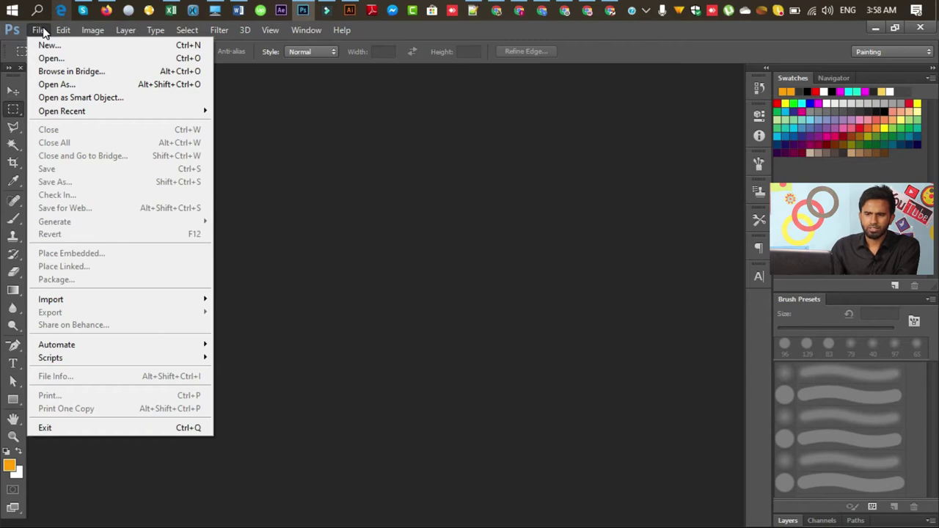
click(361, 152)
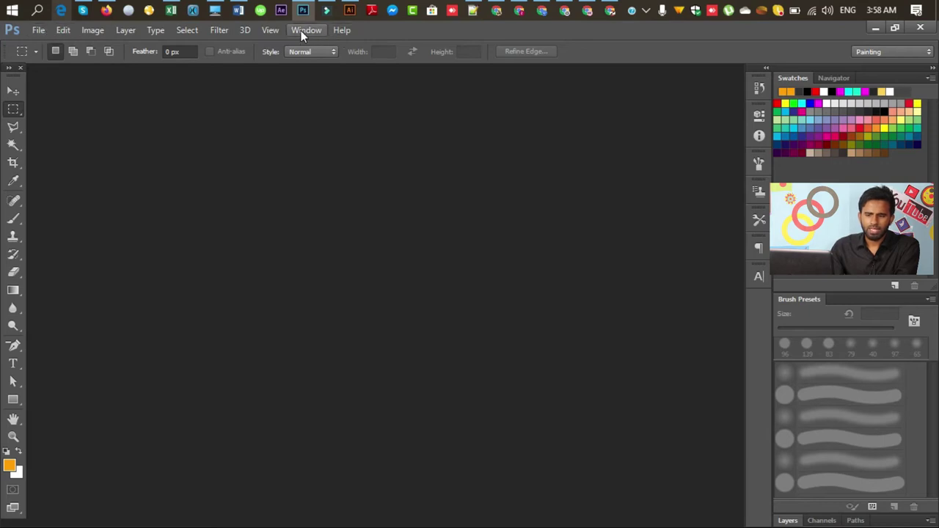
click(36, 33)
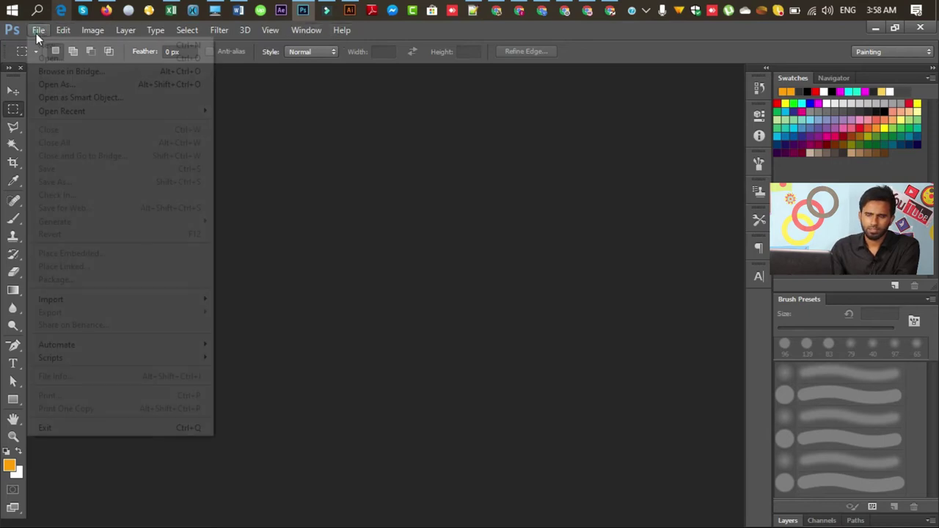
click(68, 28)
click(250, 30)
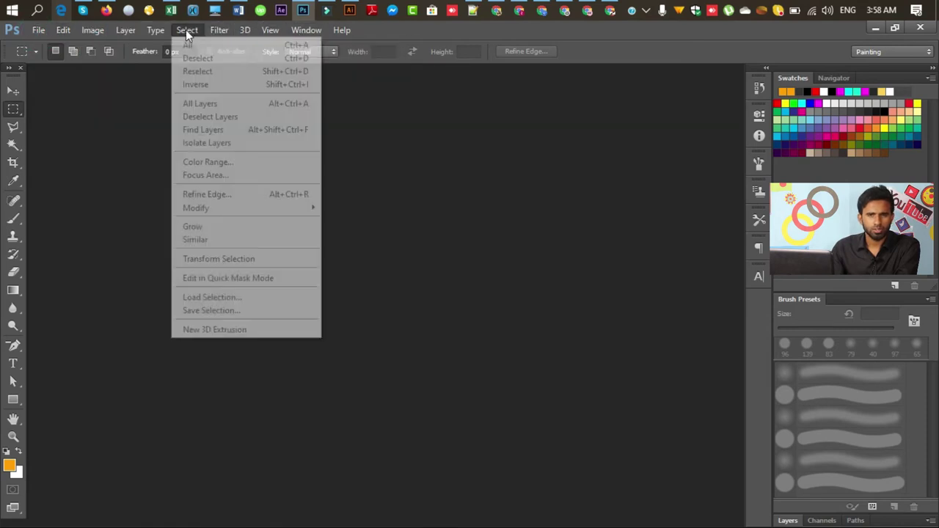
click(136, 31)
click(342, 30)
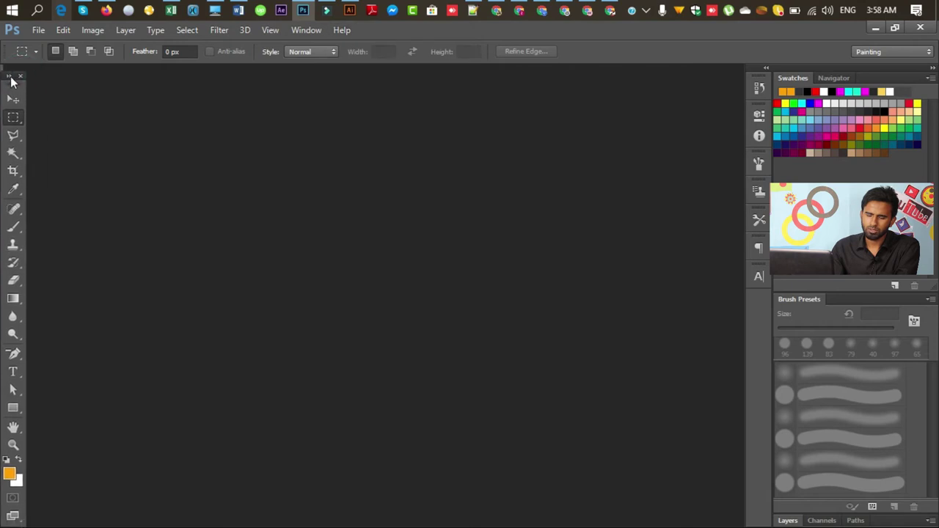
drag(22, 92, 19, 78)
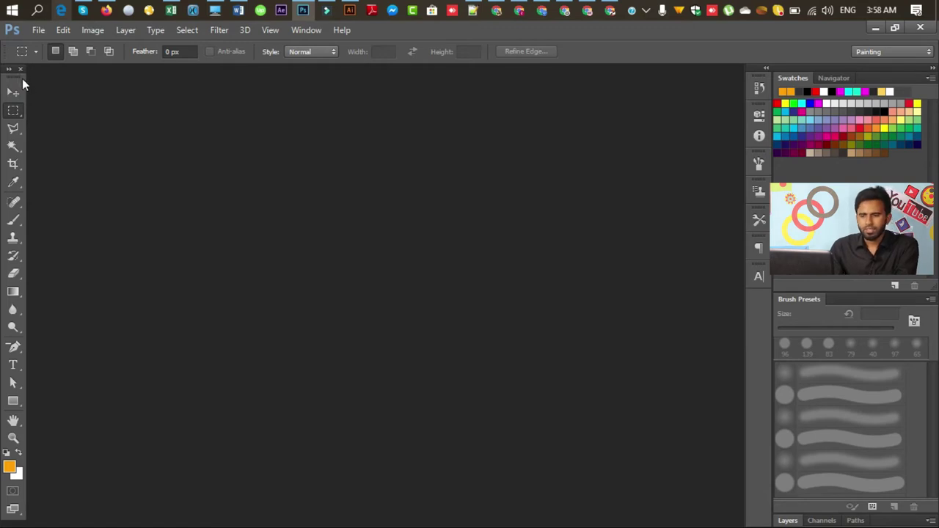
click(16, 92)
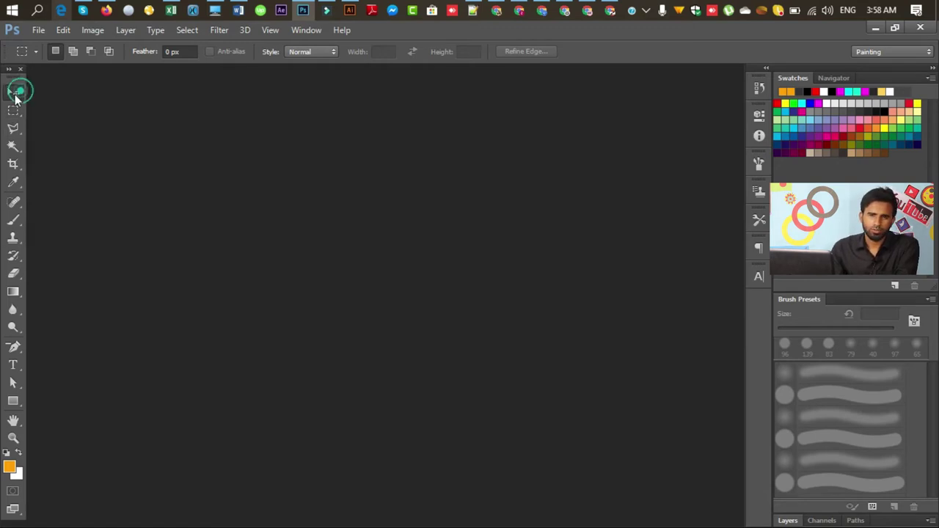
click(15, 110)
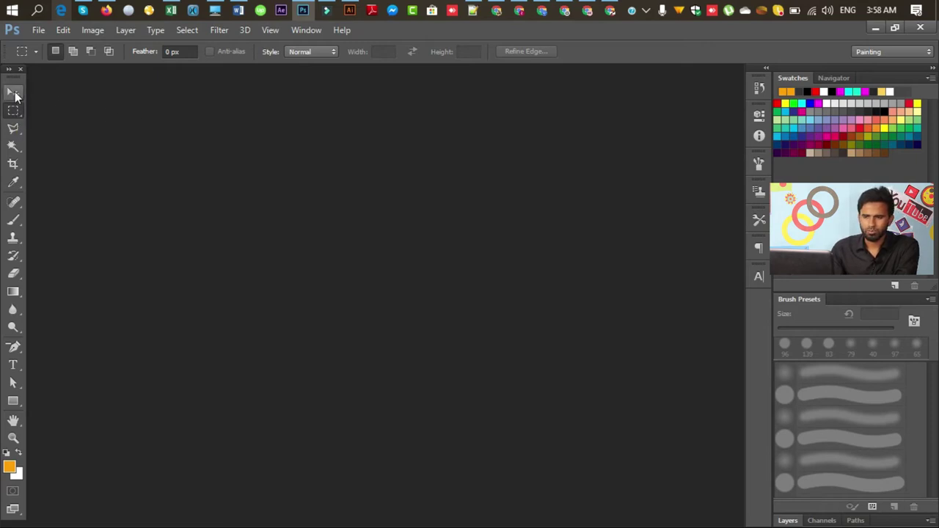
click(16, 93)
click(14, 112)
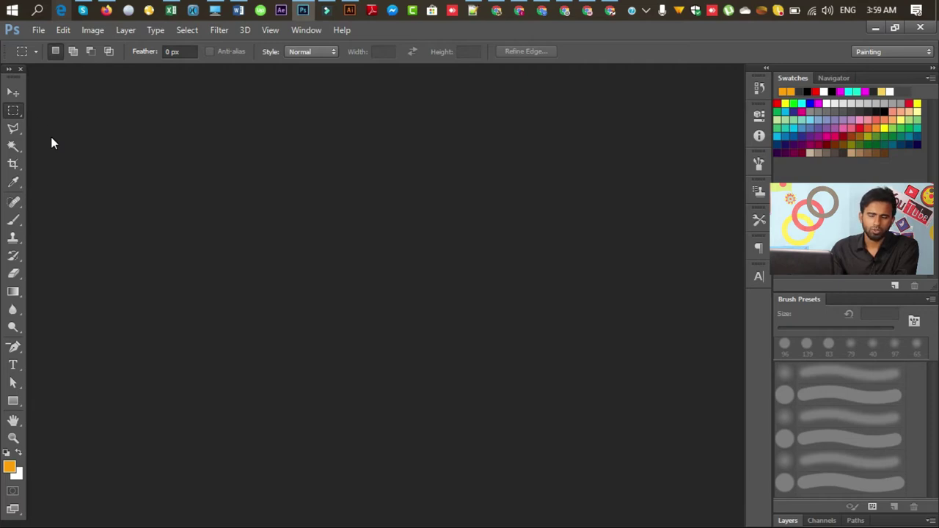
- Try the Move, Rectangular Marquee, Crop and Eyedropper tools
click(13, 92)
click(13, 110)
click(17, 166)
click(17, 181)
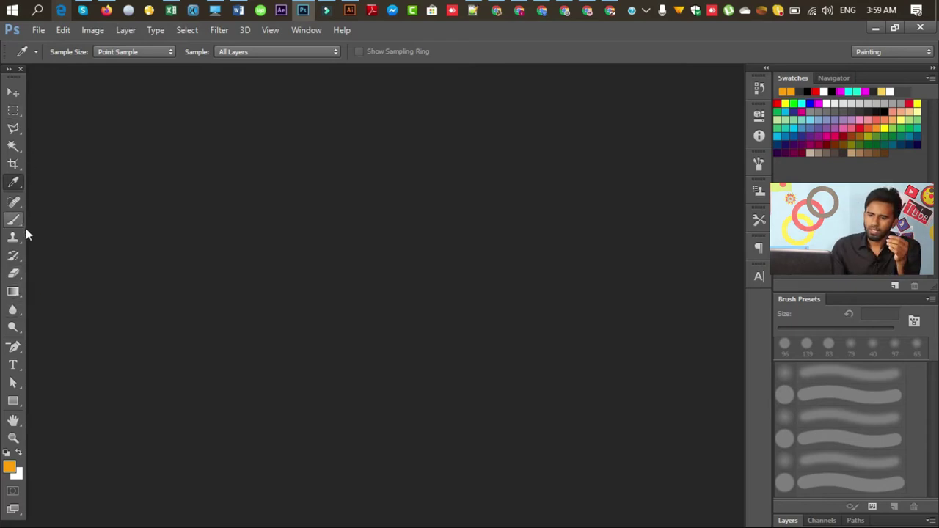
- Show the Marquee, Lasso, Quick Selection/Magic Wand and Crop tool flyouts
click(14, 118)
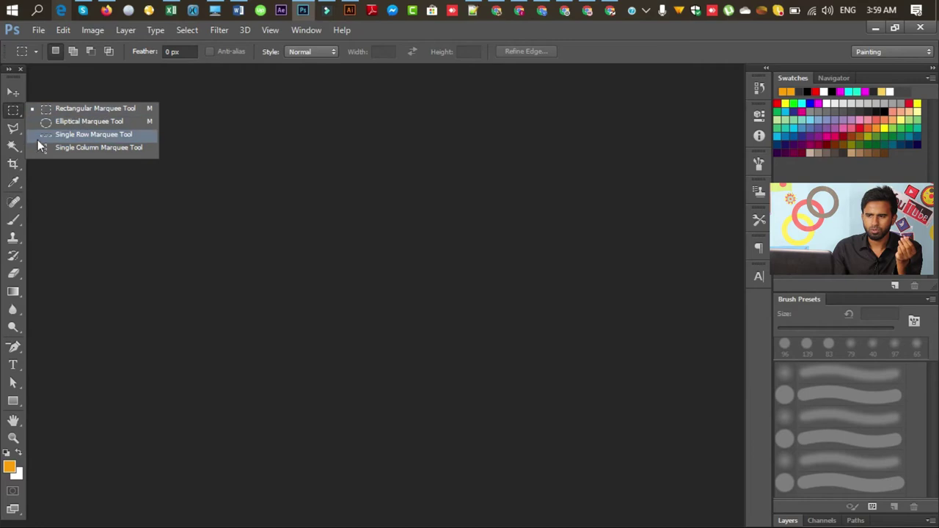
click(15, 130)
click(13, 145)
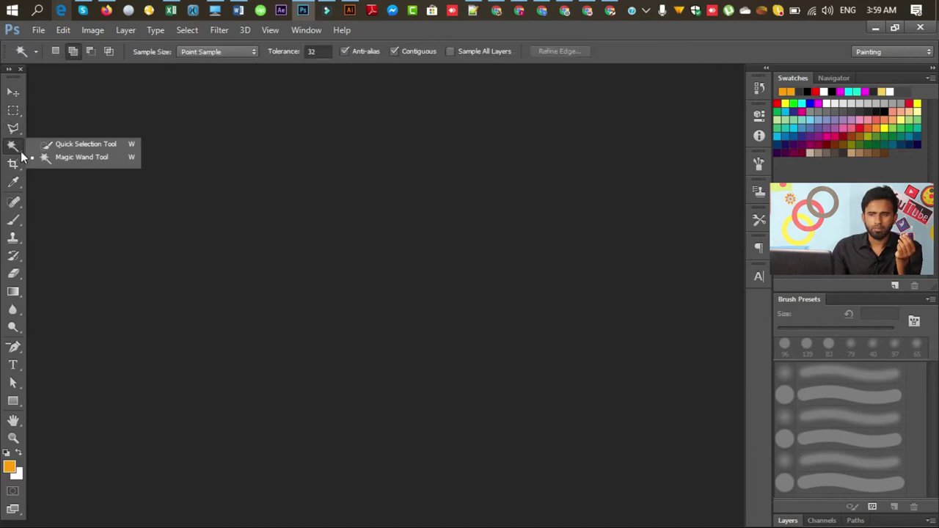
click(14, 164)
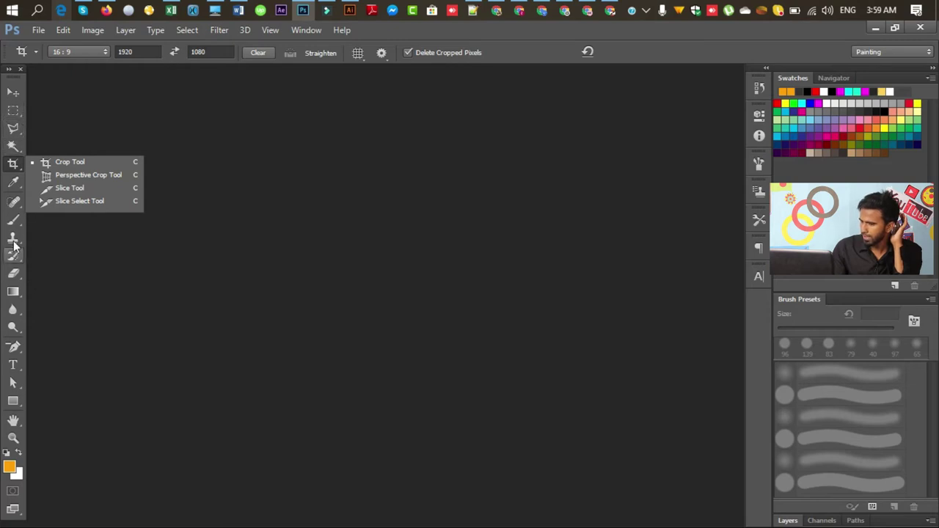
- Select the Healing Brush, then the Clone Stamp, and close the Tools panel
click(16, 203)
click(16, 245)
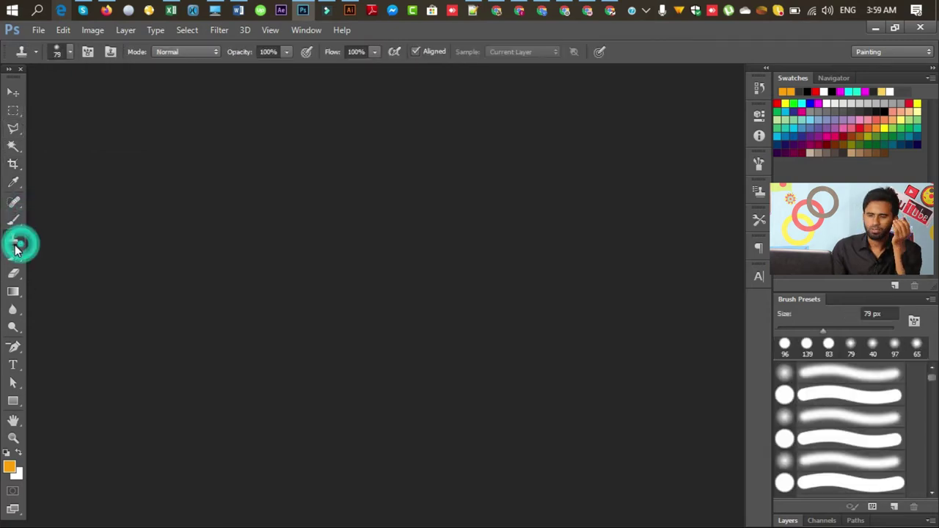
click(19, 78)
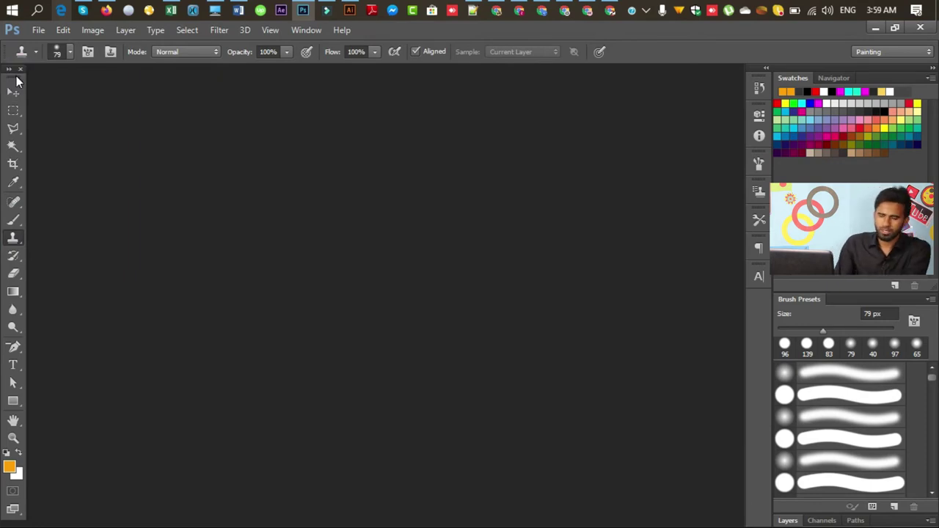
- Restore the closed Tools panel with Window > Tools
click(20, 68)
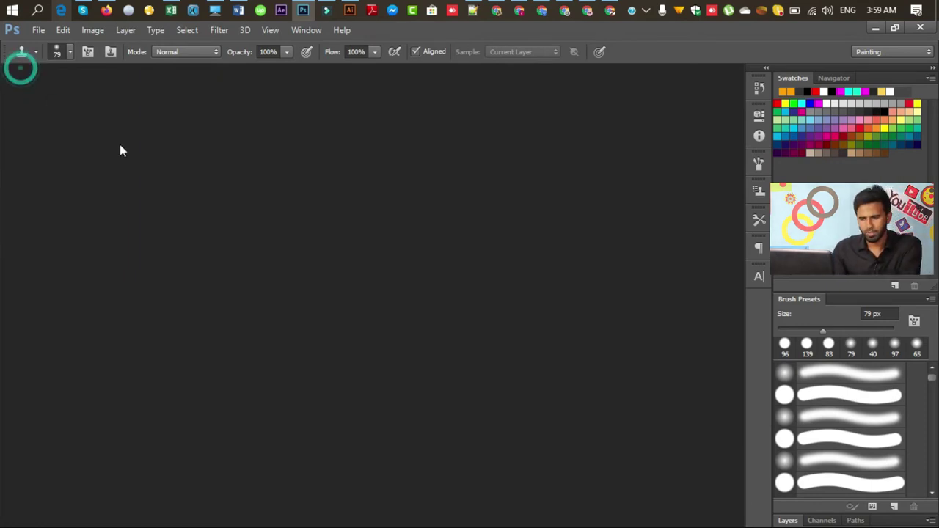
click(305, 31)
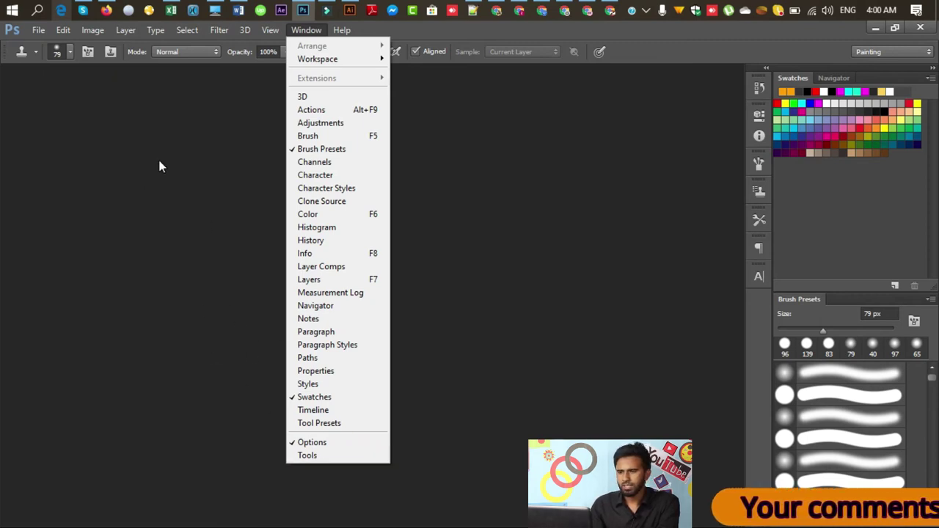
click(340, 455)
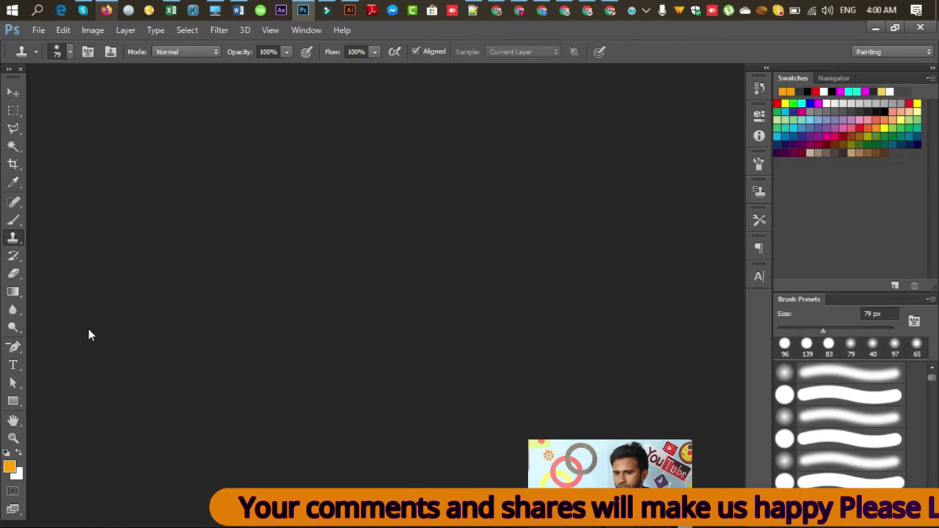
- Dismiss the Window menu unchanged and switch to the Navigator panel tab
click(298, 28)
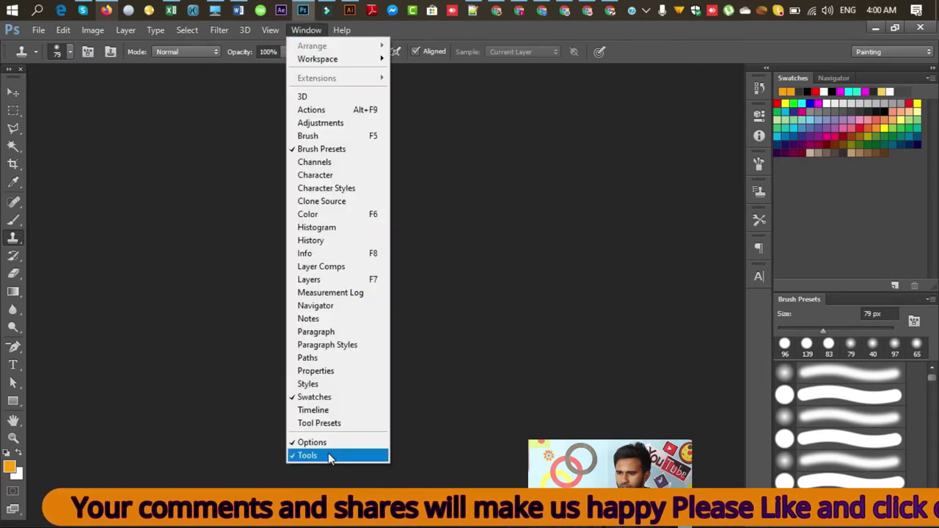
click(530, 385)
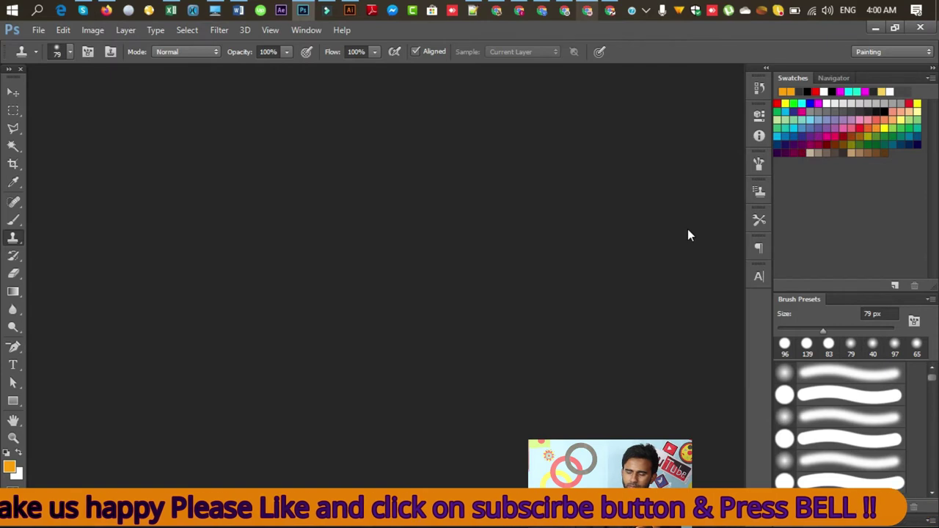
click(836, 77)
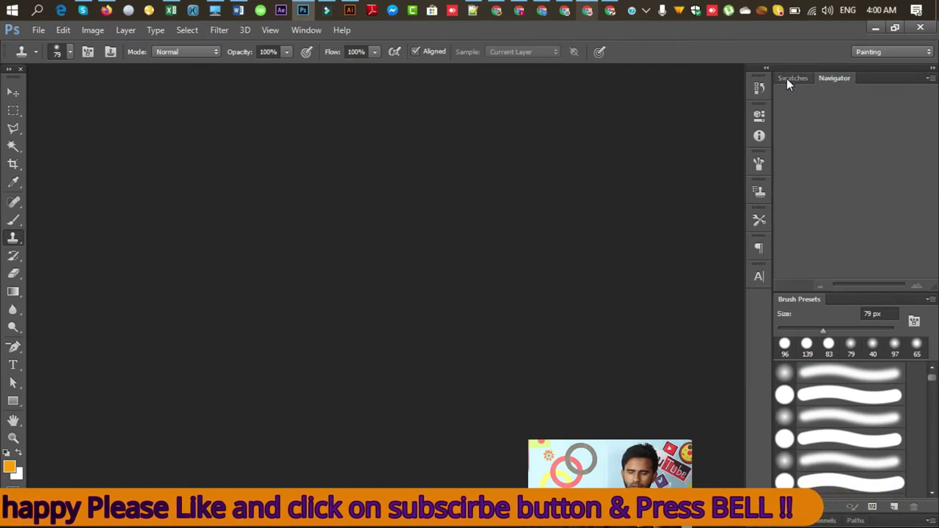
- Return to the Swatches tab and select the Move tool
click(787, 78)
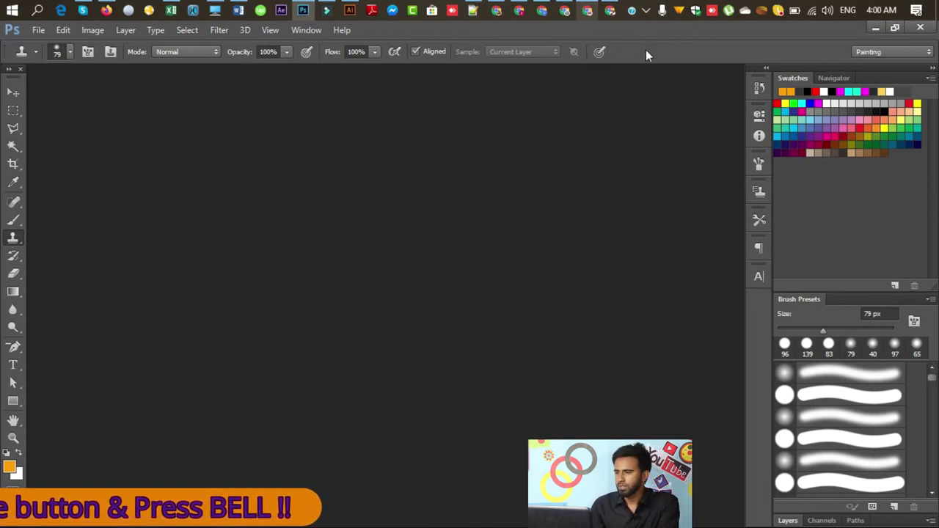
click(13, 93)
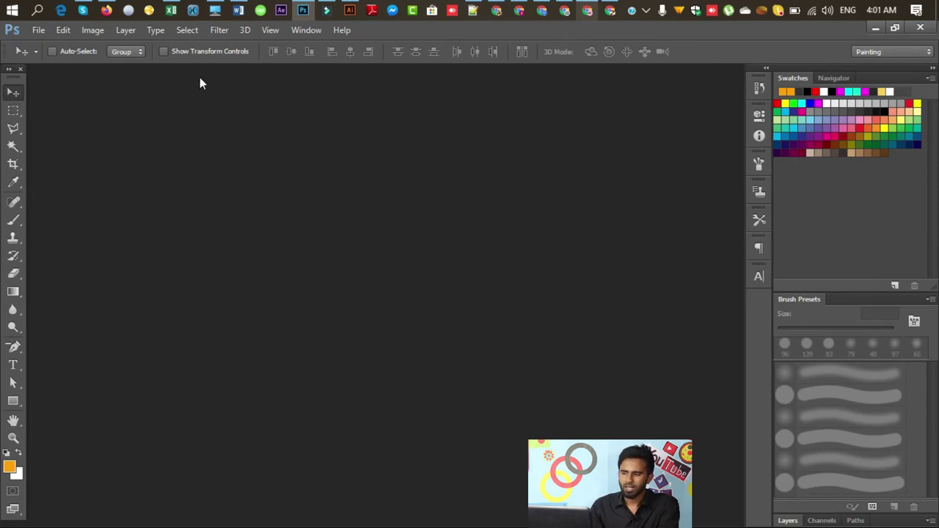
- Step through Rectangular Marquee and Lasso to the Magic Wand tool
click(12, 111)
click(12, 128)
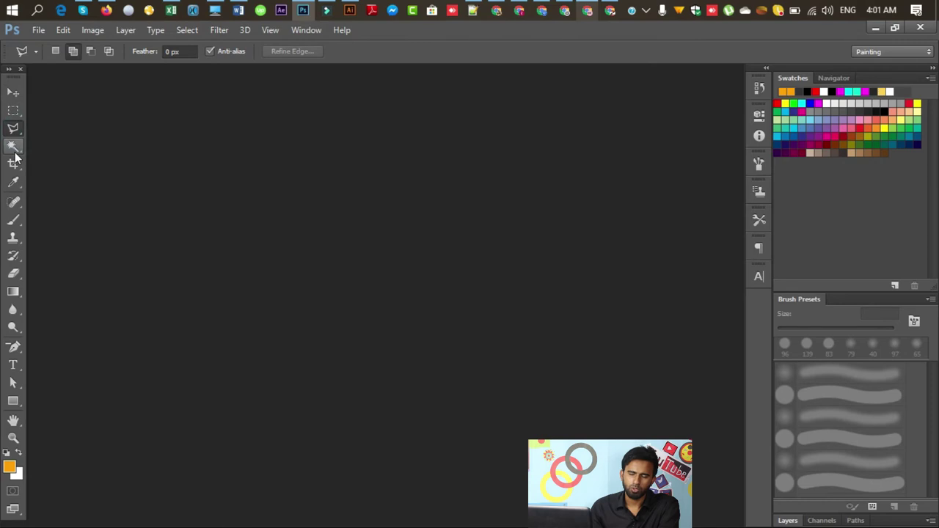
click(13, 146)
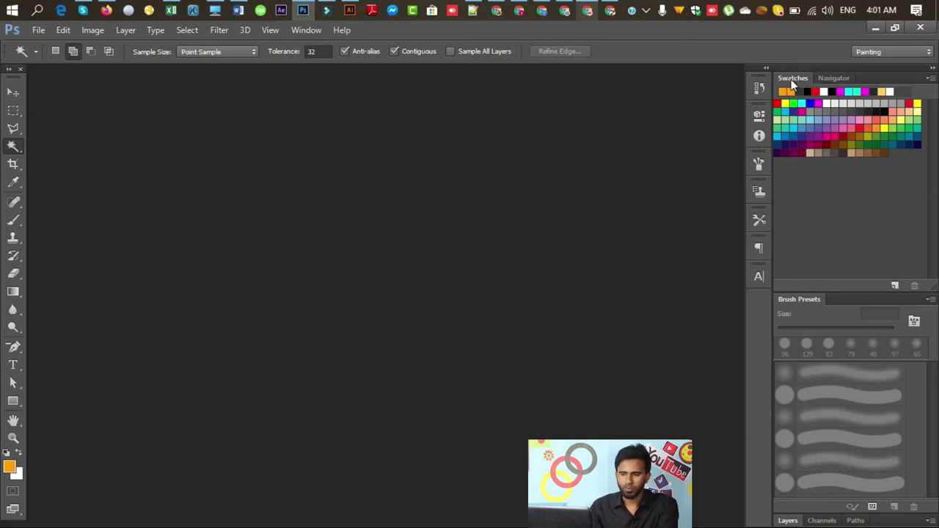
- Flip between the Navigator and Swatches tabs, then expand the Layers panel
click(837, 79)
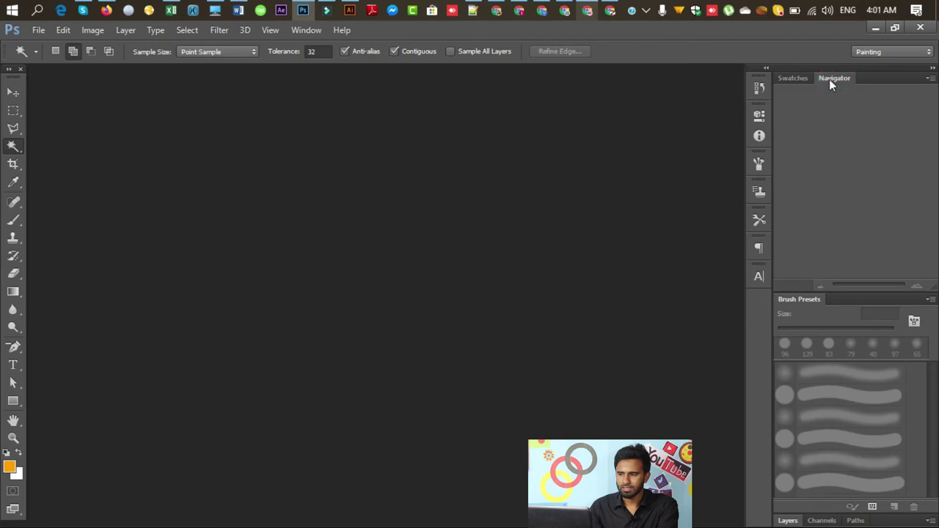
click(794, 77)
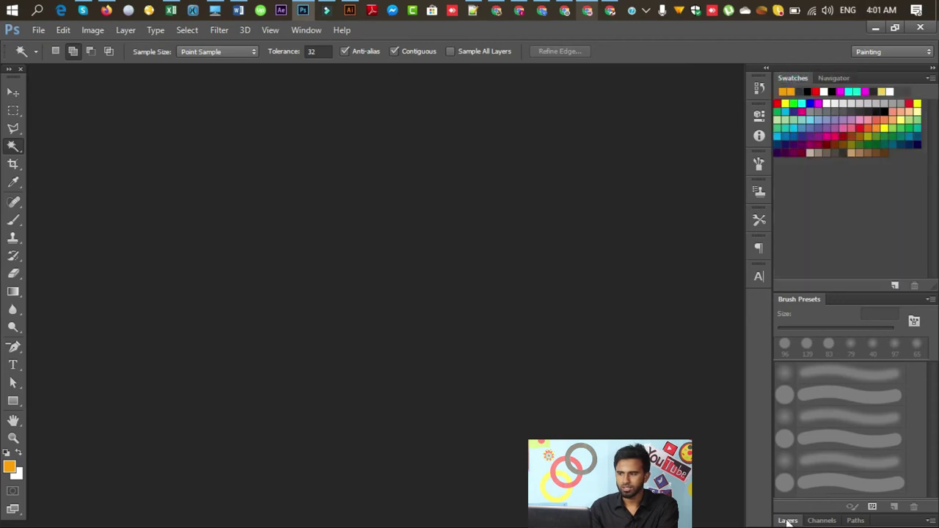
click(787, 520)
- Check the Channels and Paths tabs, view Layers group options, and open the Window menu
click(822, 345)
click(856, 344)
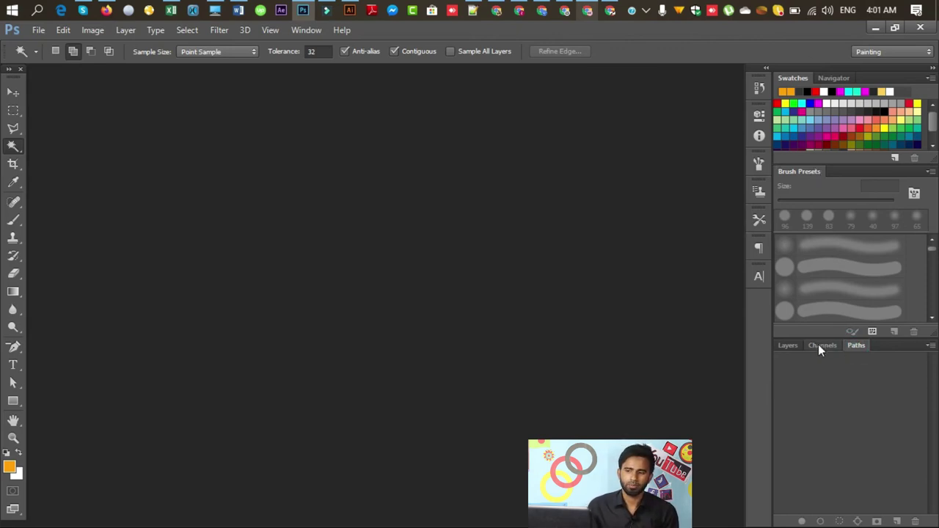
click(788, 346)
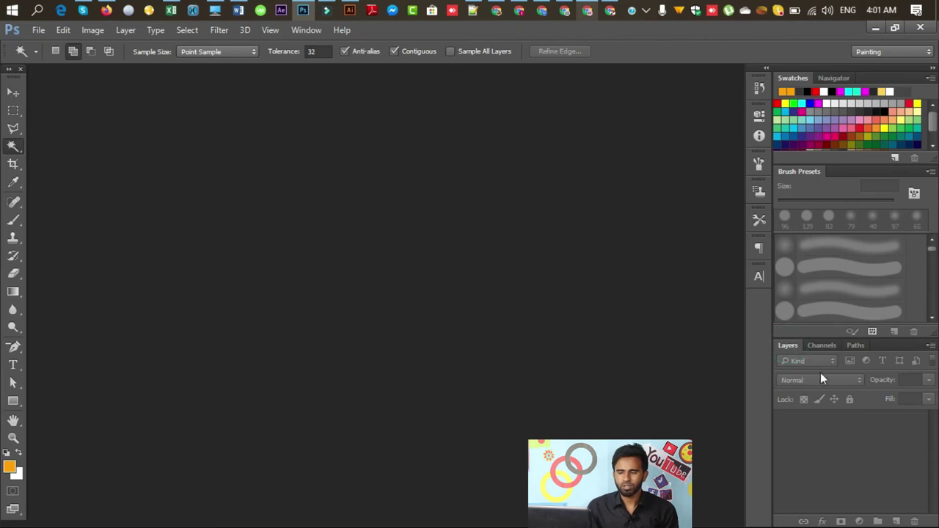
right_click(788, 347)
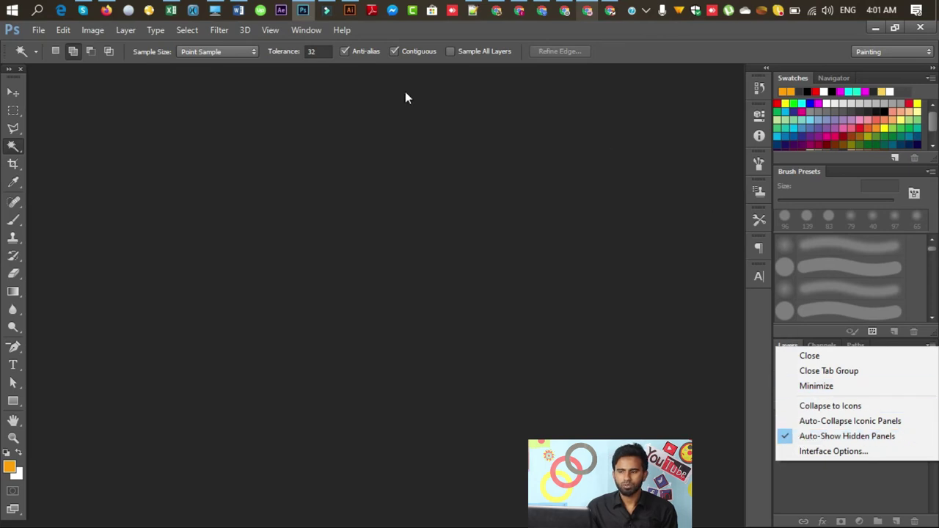
click(305, 30)
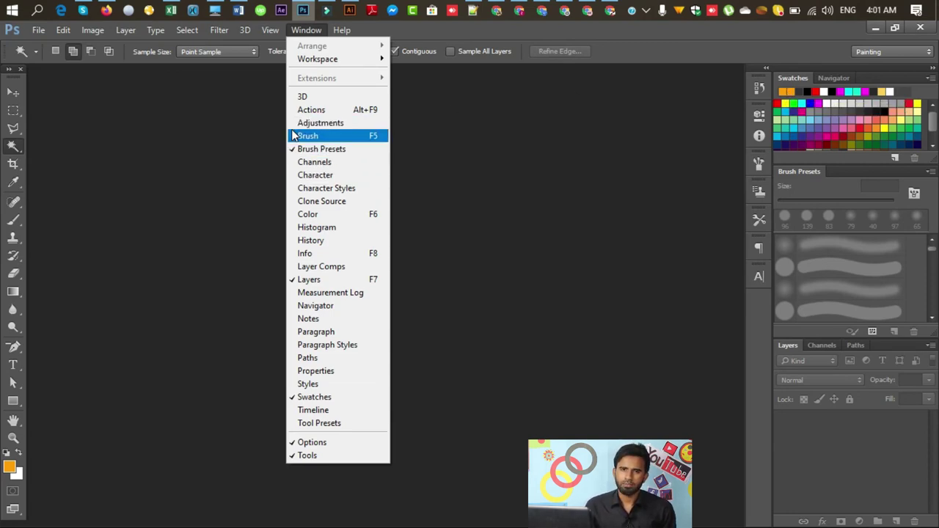
- Add the Color panel via Window > Color and reopen the Window menu
click(296, 216)
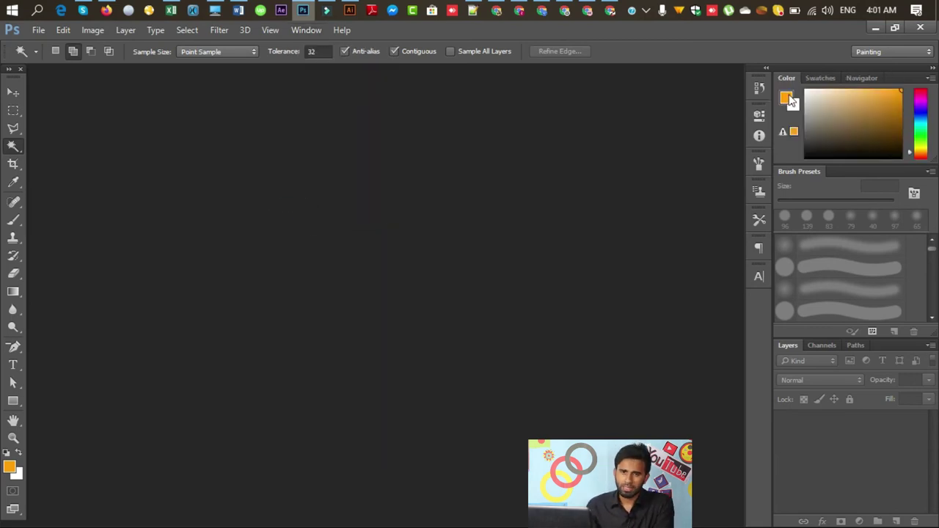
click(303, 34)
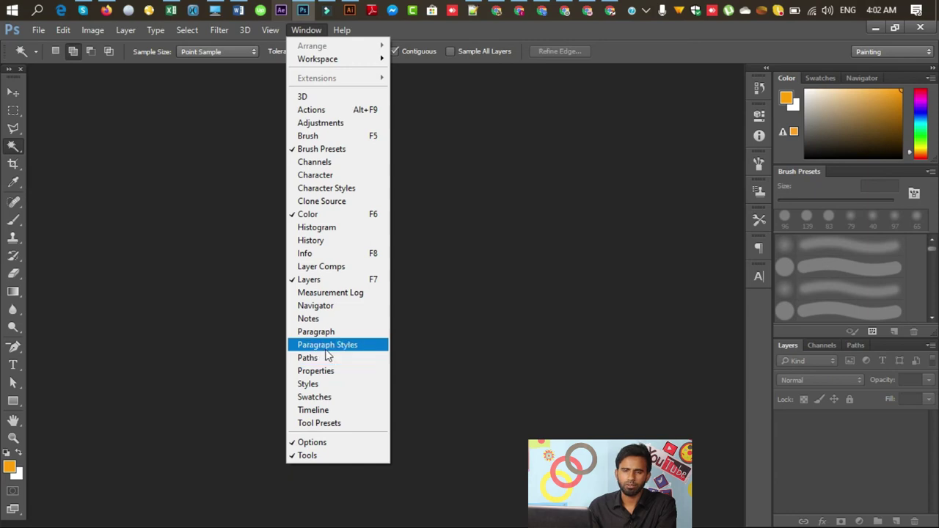
- Preview the Character, History, Info and Brush dock icons, then float the Character panel
click(604, 239)
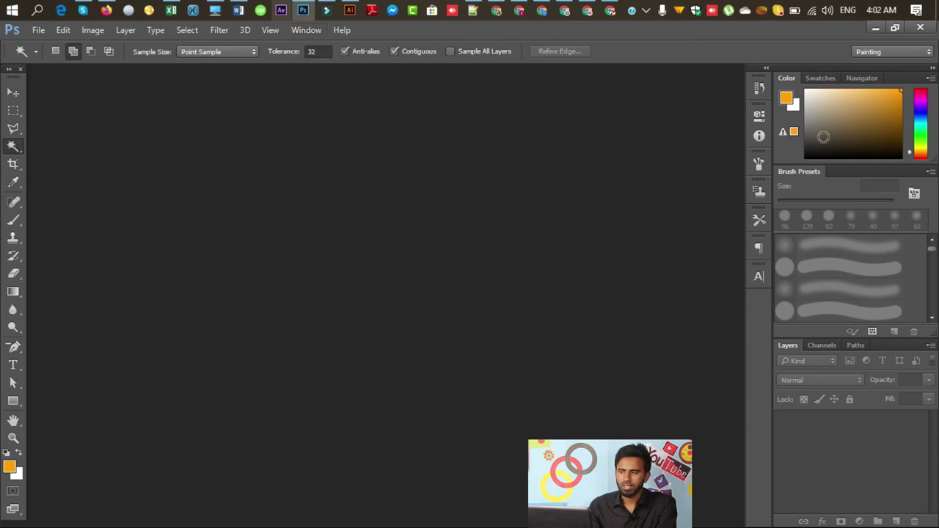
click(758, 277)
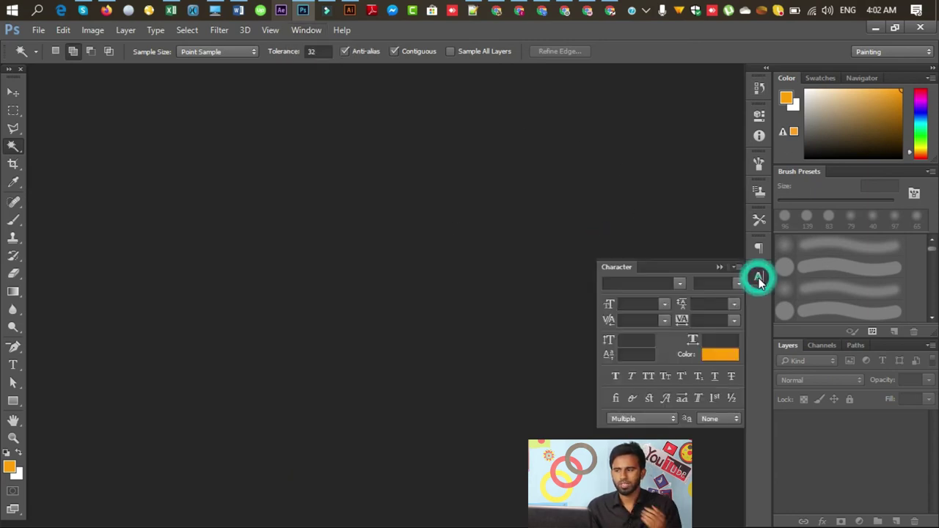
click(758, 87)
click(758, 114)
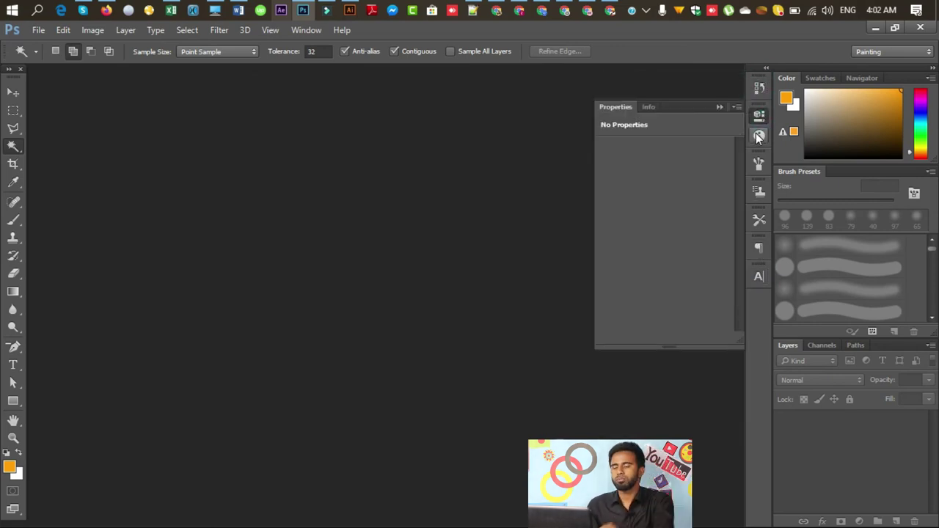
click(759, 136)
click(759, 165)
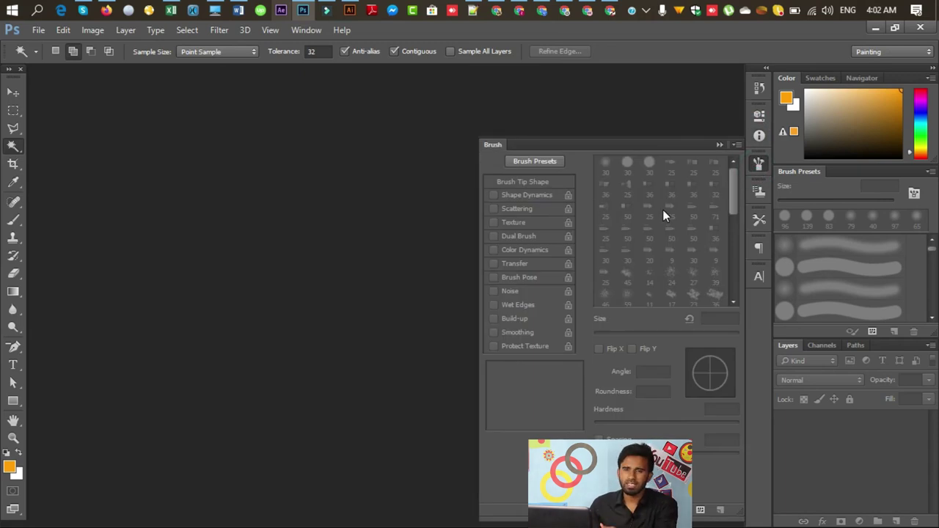
click(758, 277)
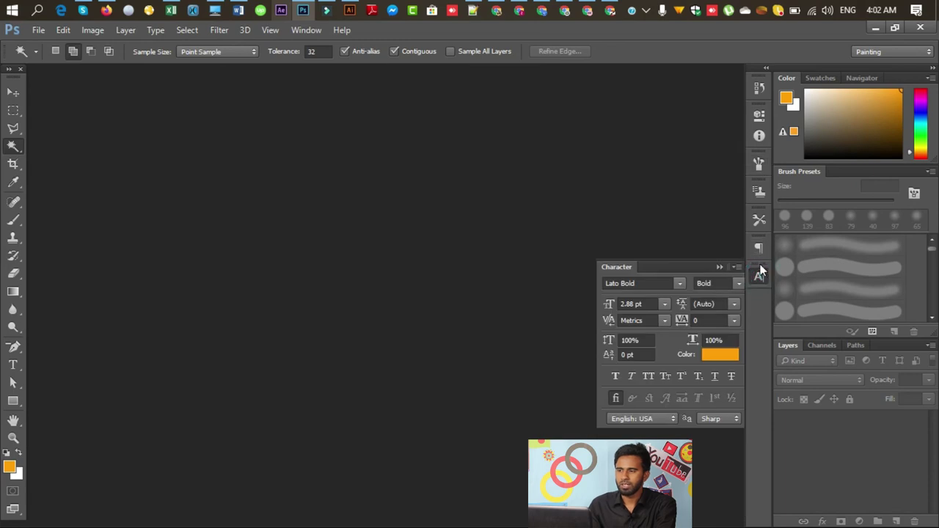
drag(760, 271, 576, 211)
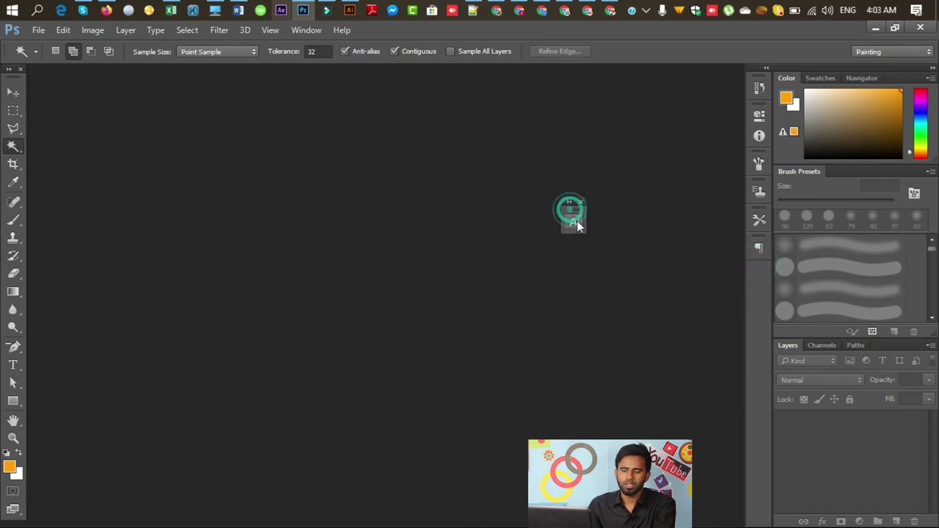
- Expand the floating Character panel, reposition it, then drop it back into the icon dock
click(575, 220)
mouse_move(487, 217)
mouse_down()
mouse_move(441, 143)
mouse_move(469, 151)
mouse_up()
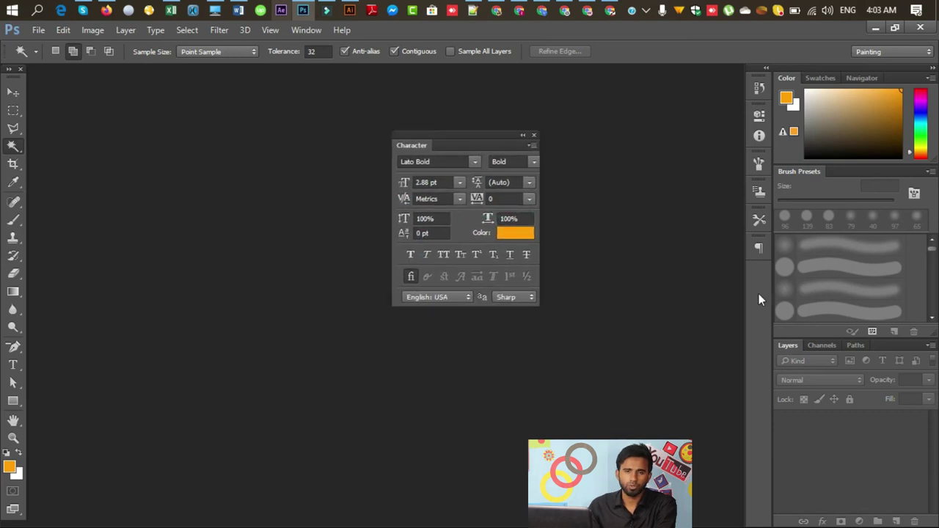
mouse_move(482, 138)
mouse_down()
mouse_move(729, 279)
mouse_move(758, 276)
mouse_up()
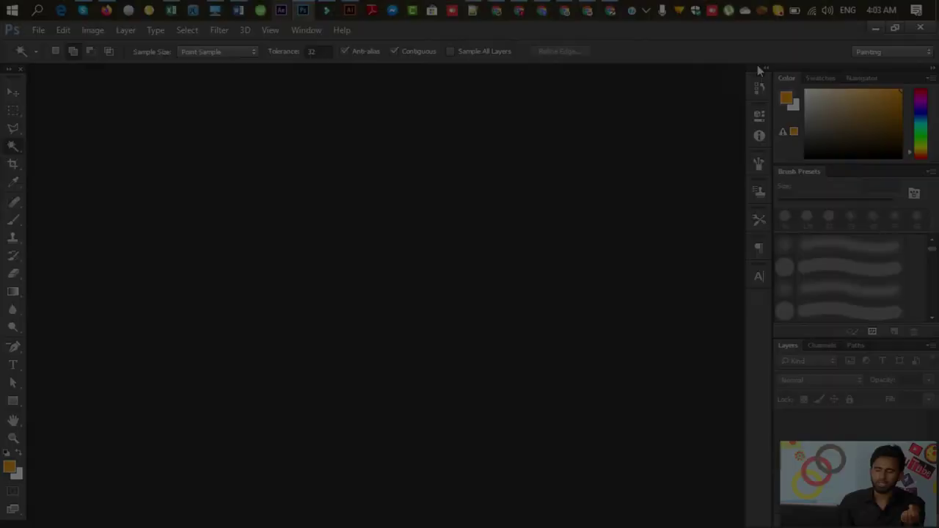
mouse_move(760, 70)
mouse_down()
mouse_move(745, 87)
mouse_move(461, 91)
mouse_up()
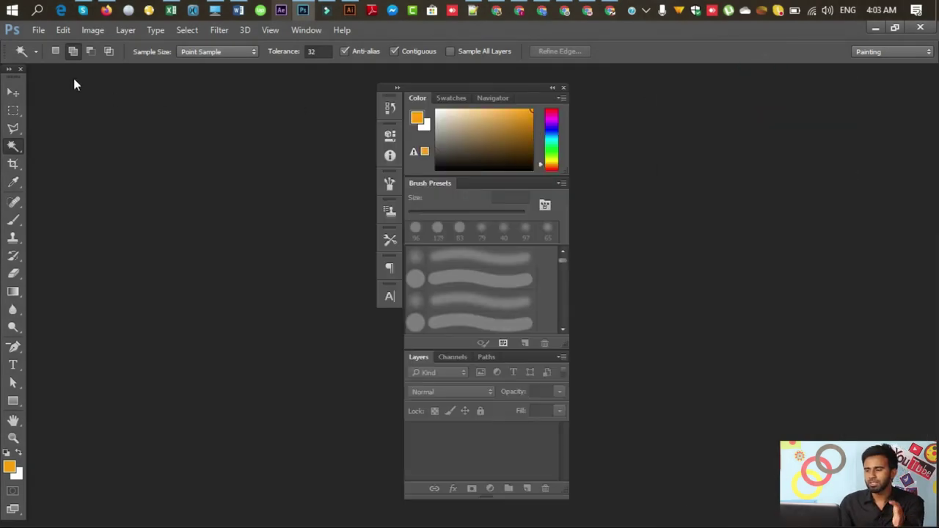
mouse_move(74, 85)
mouse_down()
mouse_move(148, 73)
mouse_move(135, 70)
mouse_up()
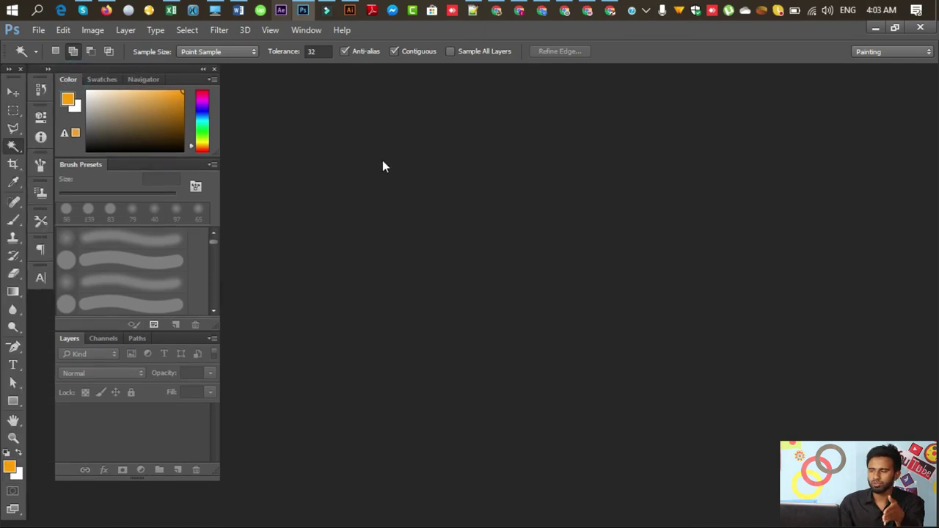
drag(155, 74, 878, 72)
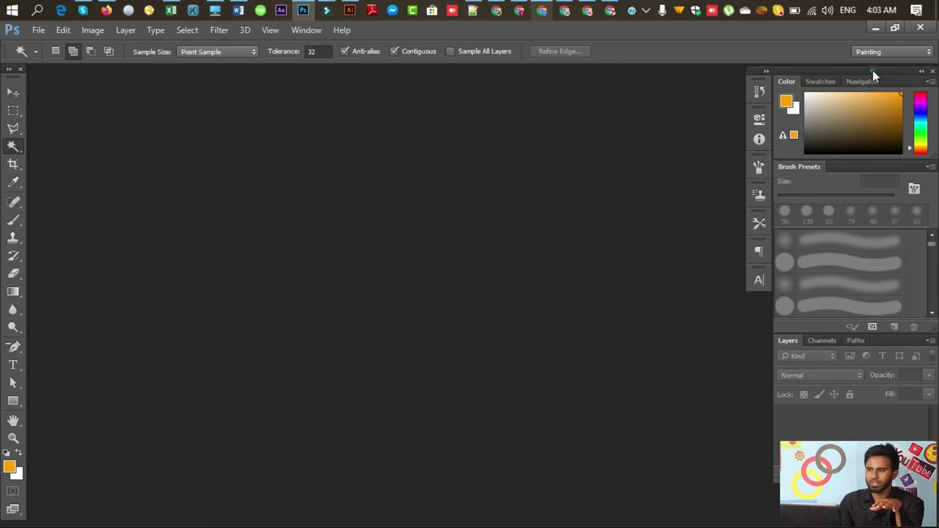
drag(870, 69, 761, 69)
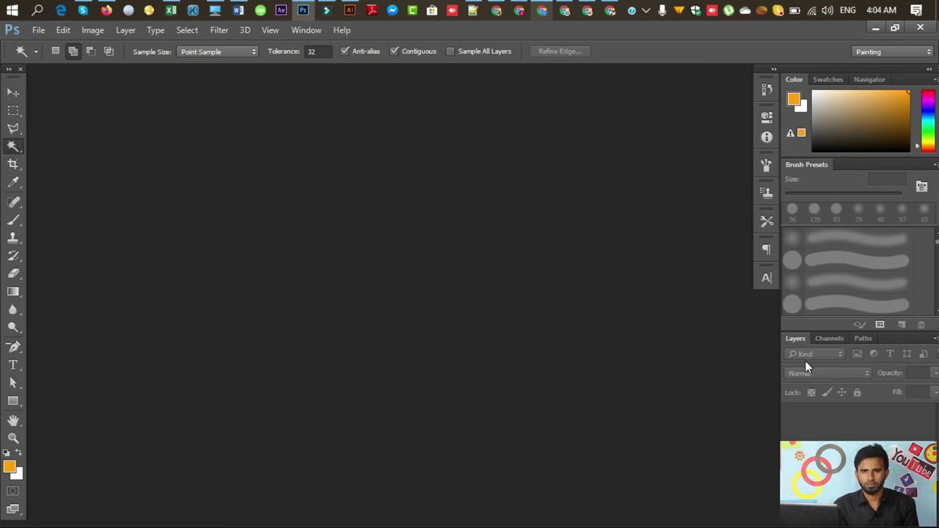
click(905, 51)
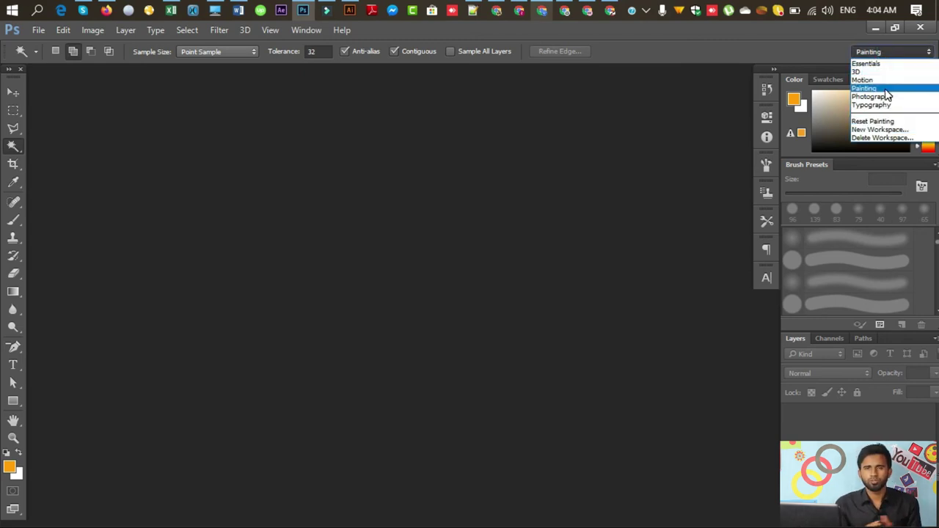
click(689, 54)
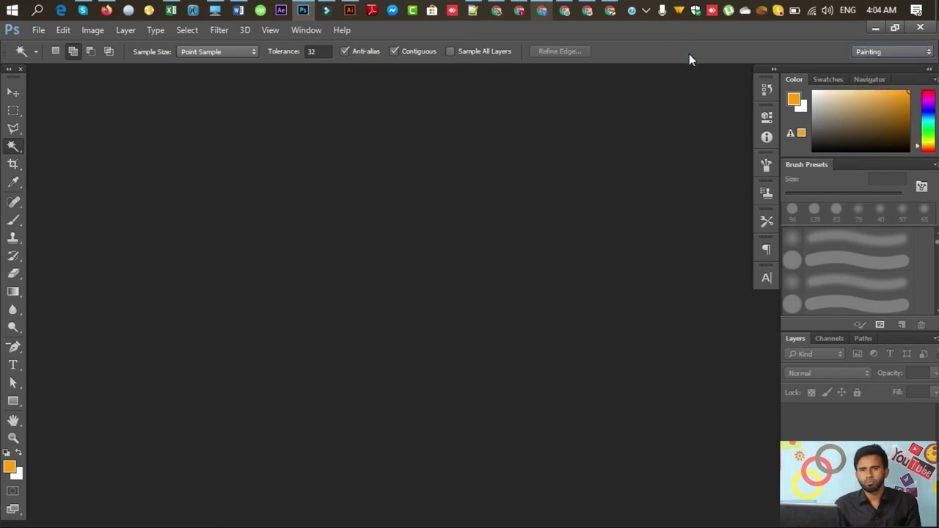